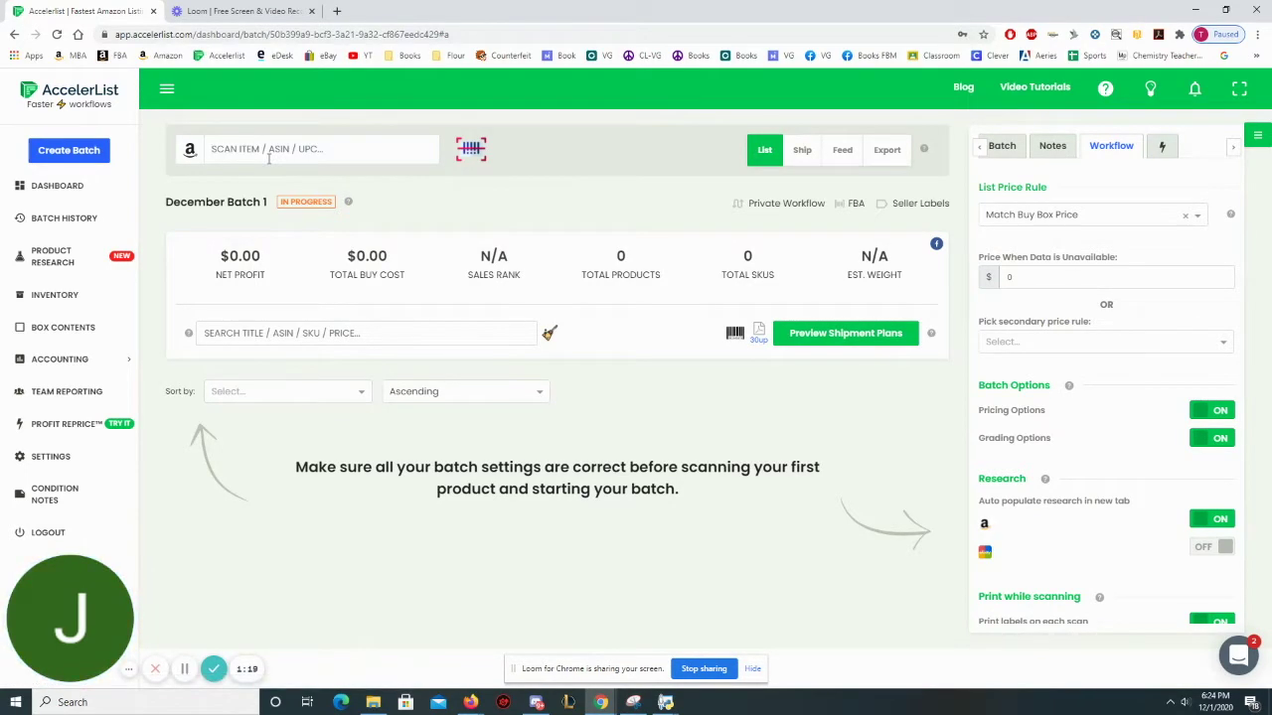
Search the item catalogue for "physical geography laboratory manual".
{"action": "type", "text": "ph"}
{"action": "key", "text": "BackSpace"}
{"action": "key", "text": "BackSpace"}
{"action": "type", "text": "phy"}
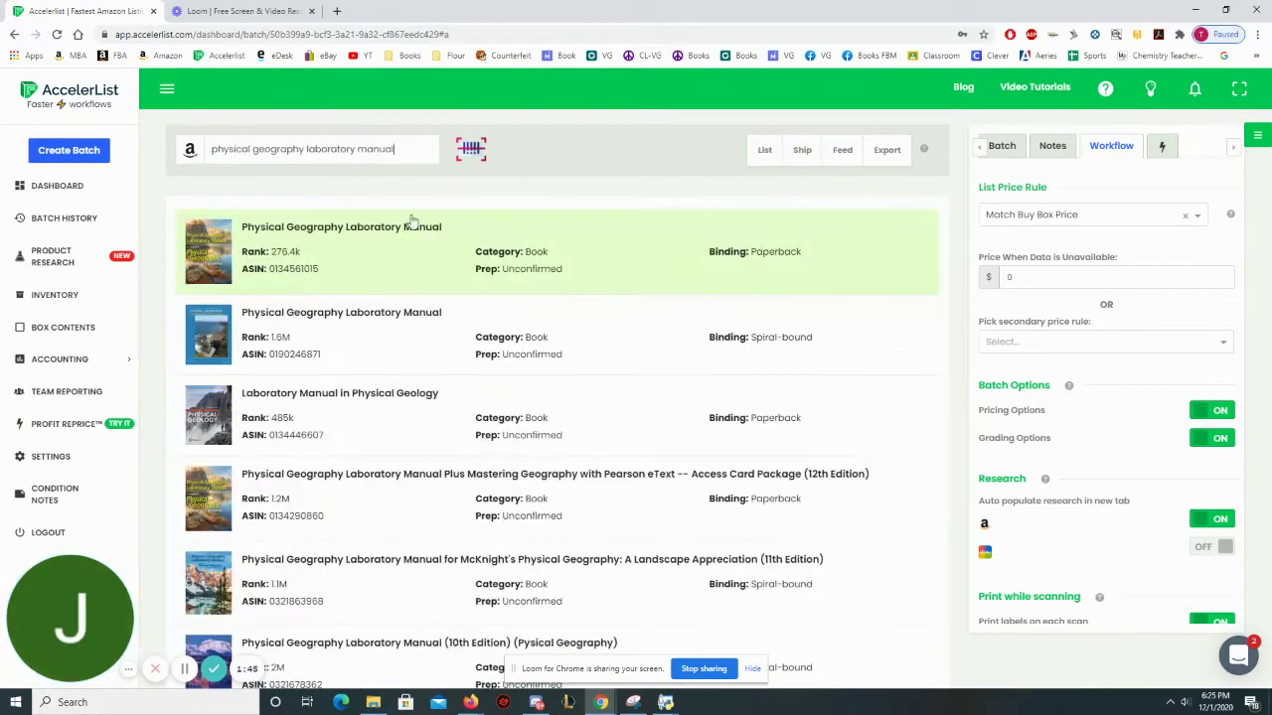
{"action": "scroll", "coordinate": [440, 293], "scroll_direction": "down", "scroll_amount": 4}
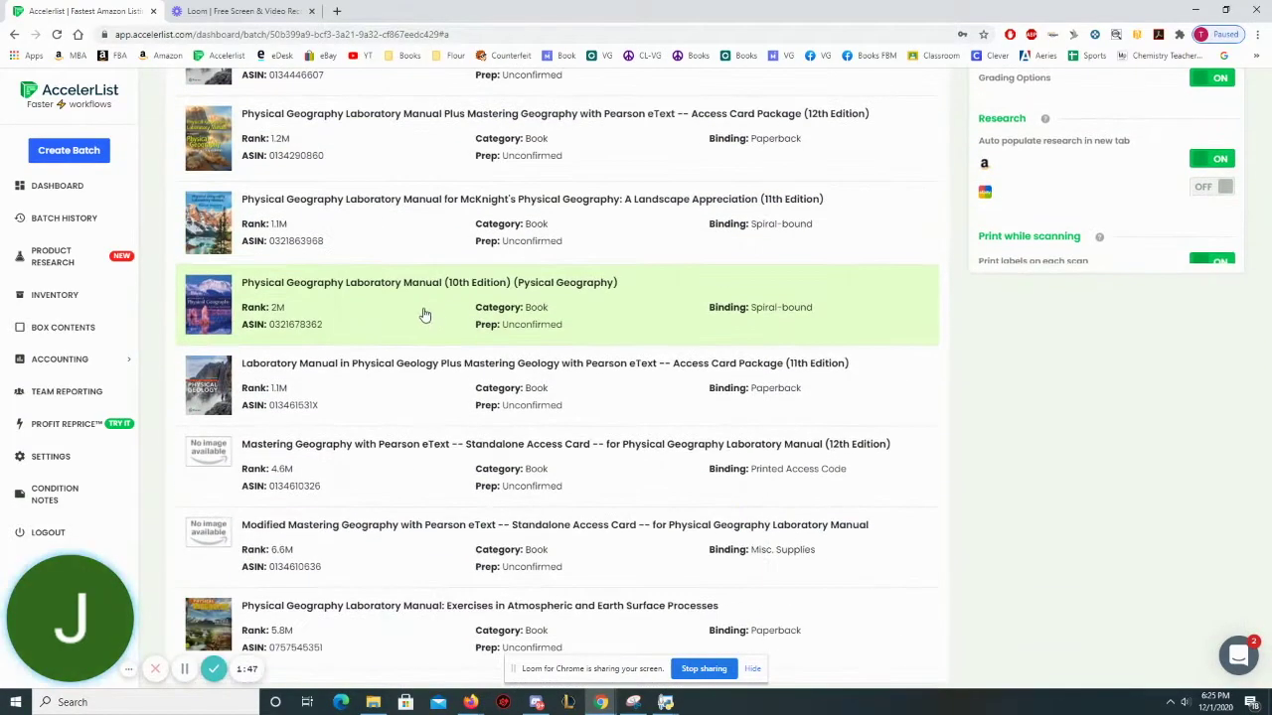
{"action": "scroll", "coordinate": [423, 314], "scroll_direction": "up", "scroll_amount": 4}
{"action": "left_click", "coordinate": [411, 245]}
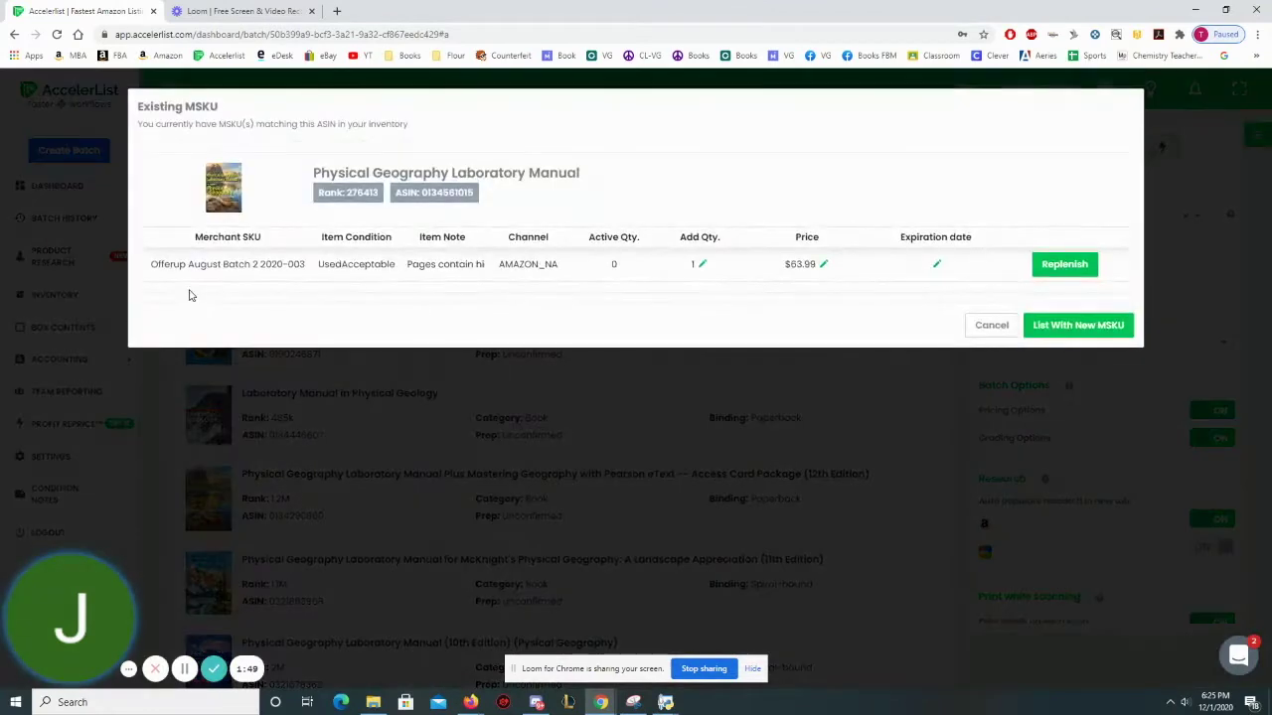
{"action": "left_click", "coordinate": [1065, 328]}
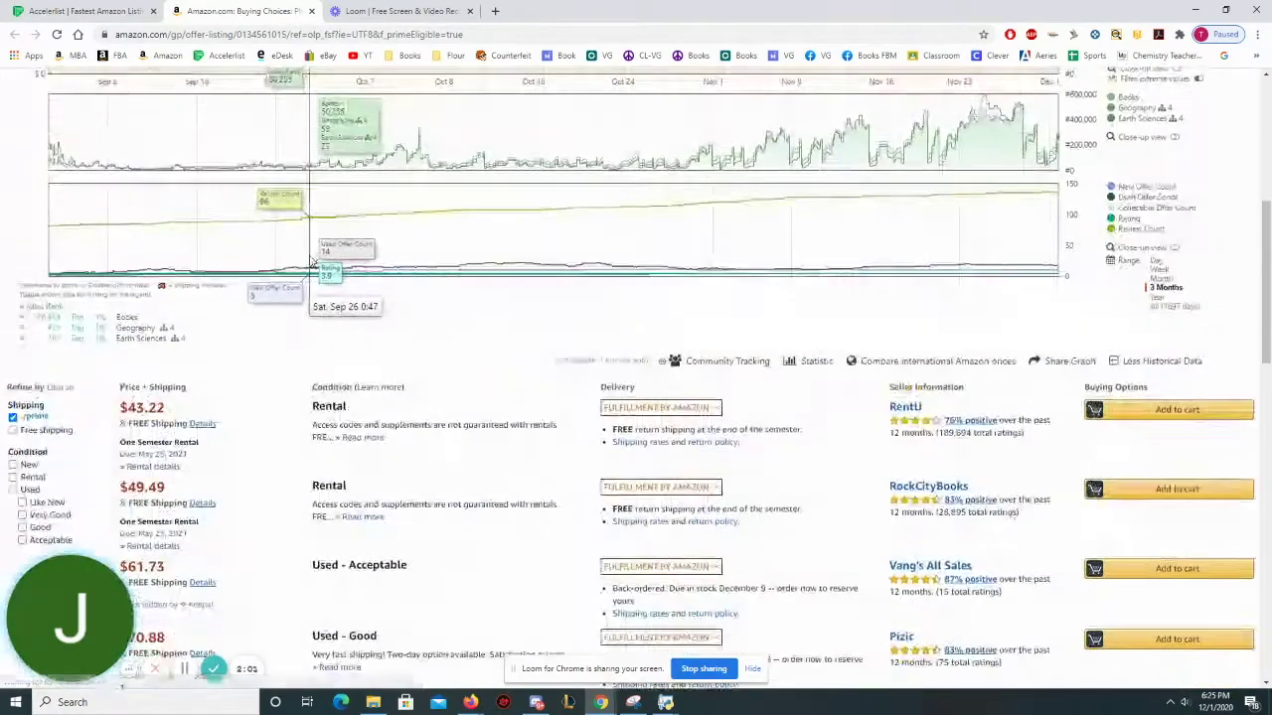
Examine the Prime offers for the book on Amazon and its three-month price history graph.
{"action": "scroll", "coordinate": [250, 327], "scroll_direction": "down", "scroll_amount": 3}
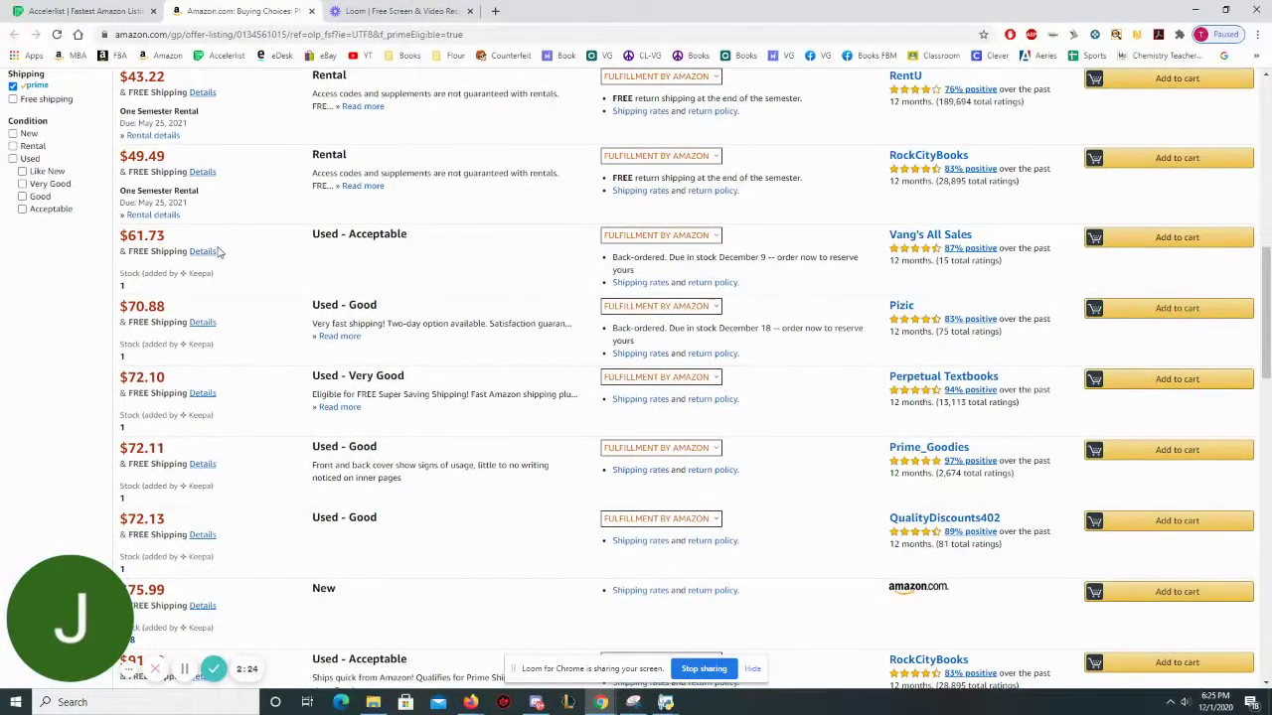
{"action": "scroll", "coordinate": [220, 252], "scroll_direction": "down", "scroll_amount": 3}
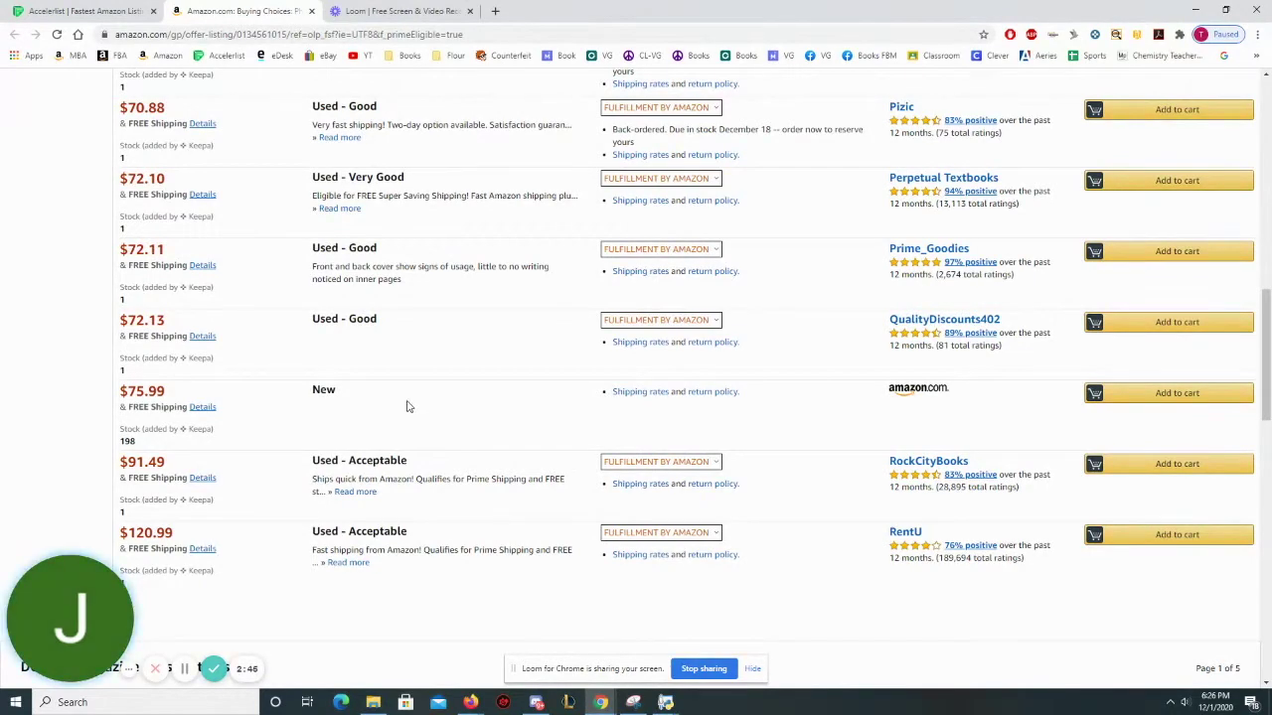
{"action": "scroll", "coordinate": [407, 406], "scroll_direction": "up", "scroll_amount": 2}
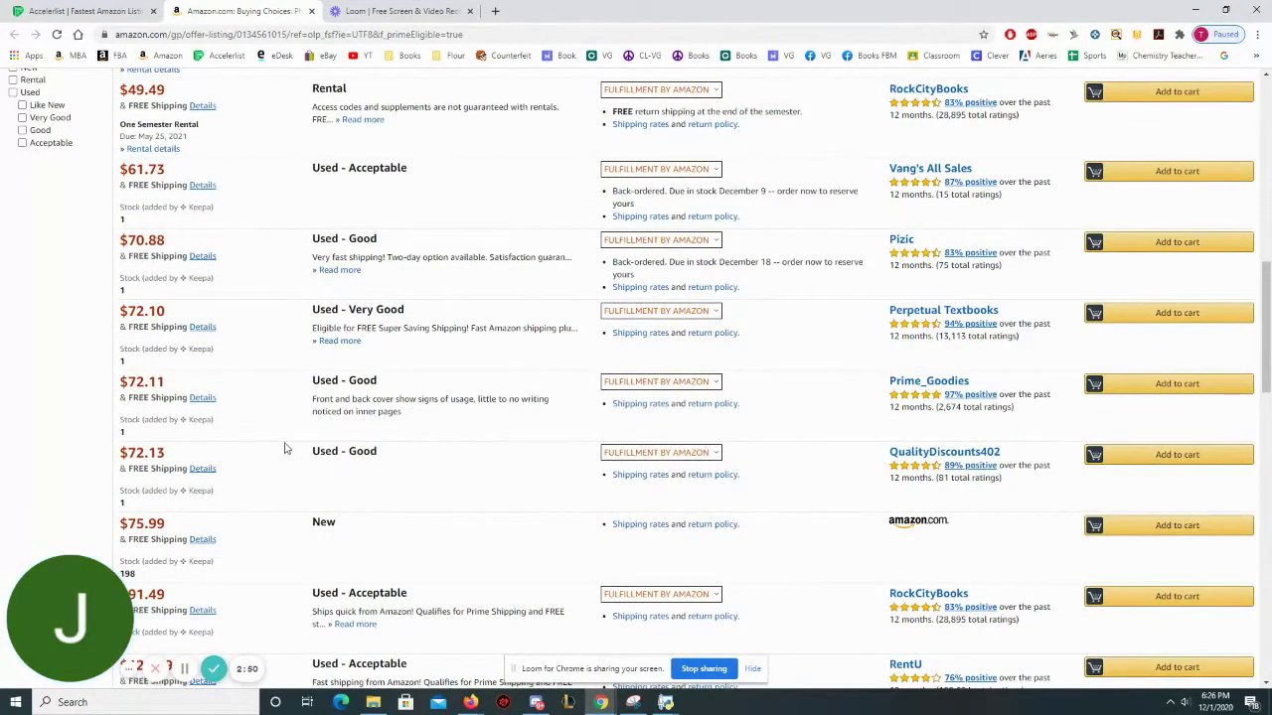
{"action": "scroll", "coordinate": [487, 340], "scroll_direction": "up", "scroll_amount": 3}
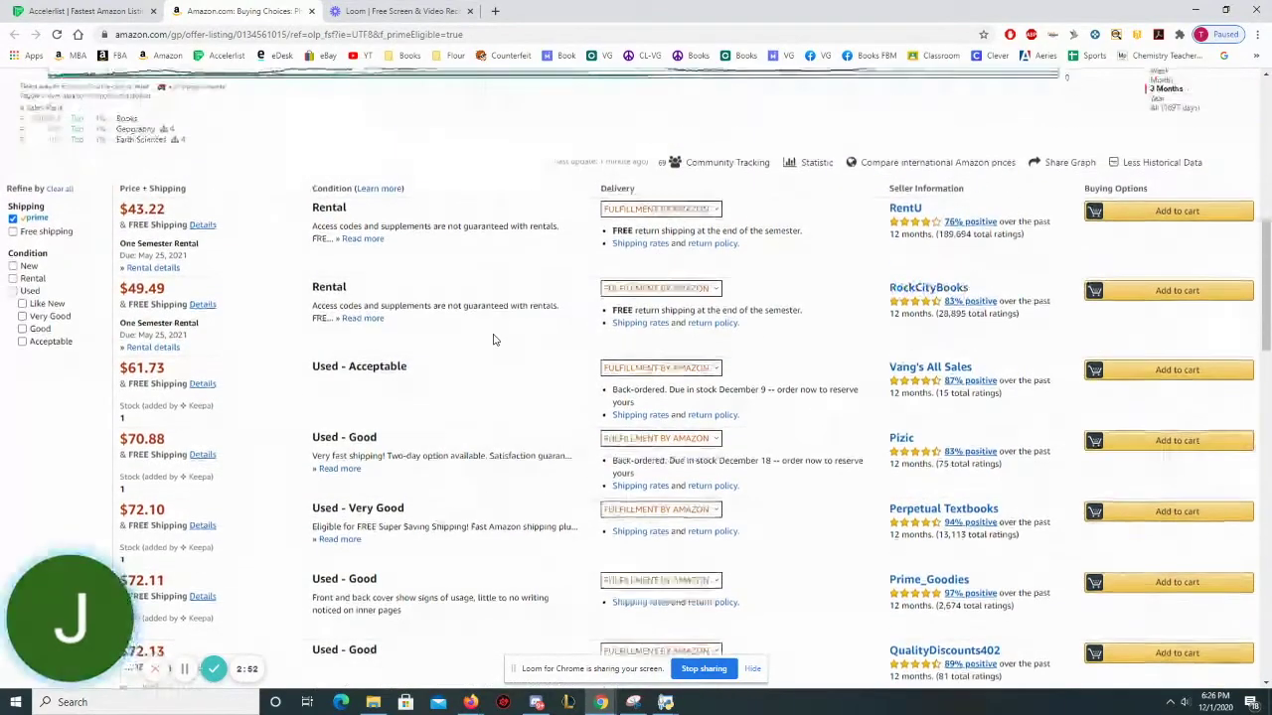
{"action": "scroll", "coordinate": [494, 340], "scroll_direction": "up", "scroll_amount": 3}
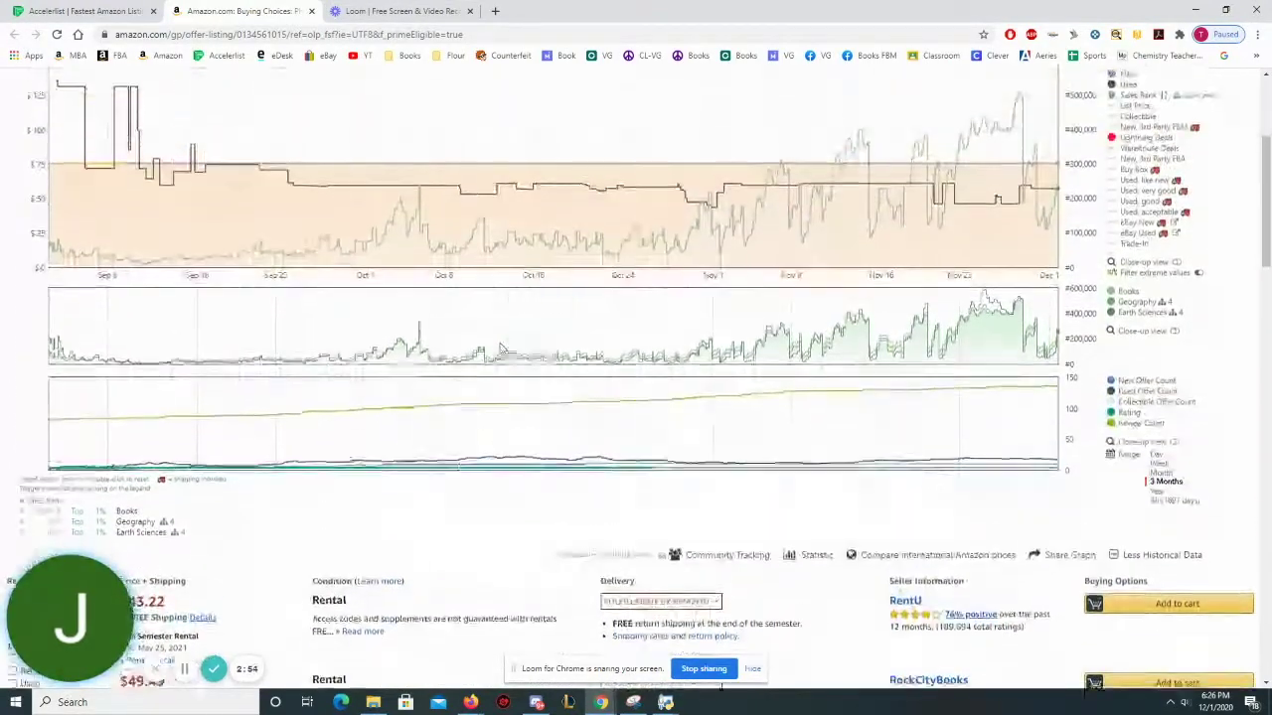
{"action": "scroll", "coordinate": [500, 348], "scroll_direction": "up", "scroll_amount": 2}
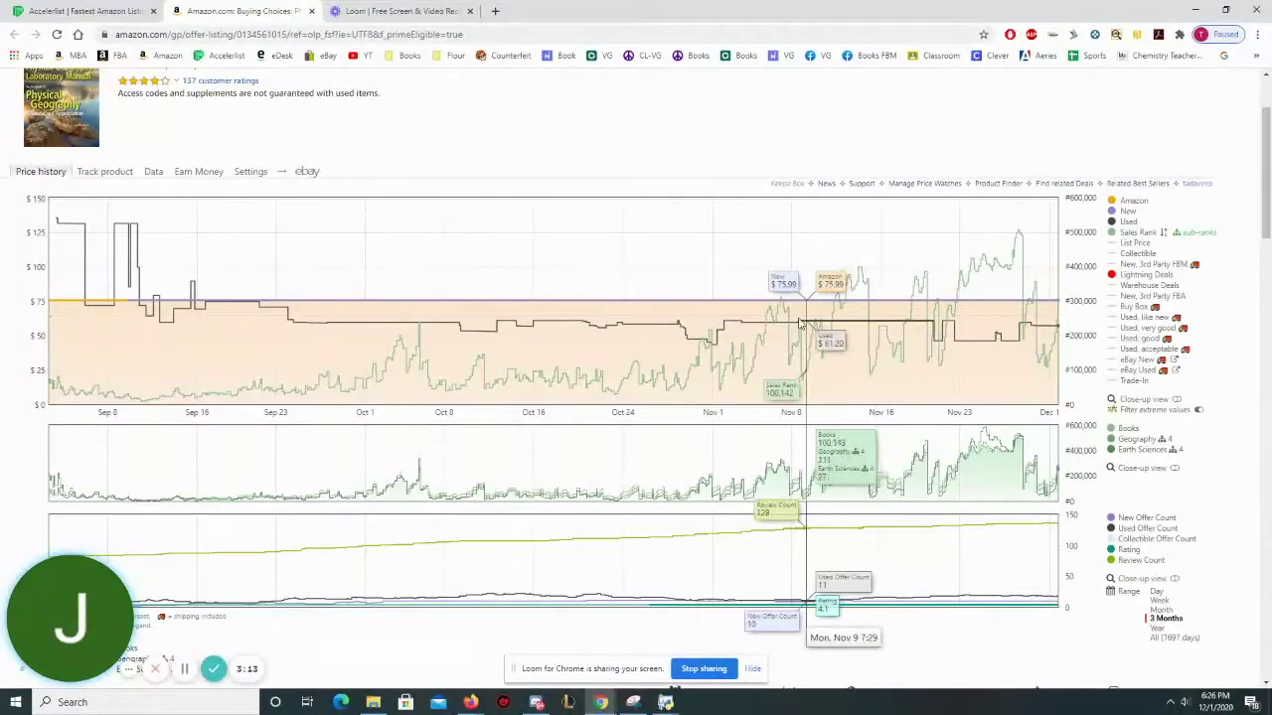
Set the price history range to Year and examine the price and sales rank trends.
{"action": "scroll", "coordinate": [895, 417], "scroll_direction": "down", "scroll_amount": 1}
{"action": "left_click", "coordinate": [1159, 563]}
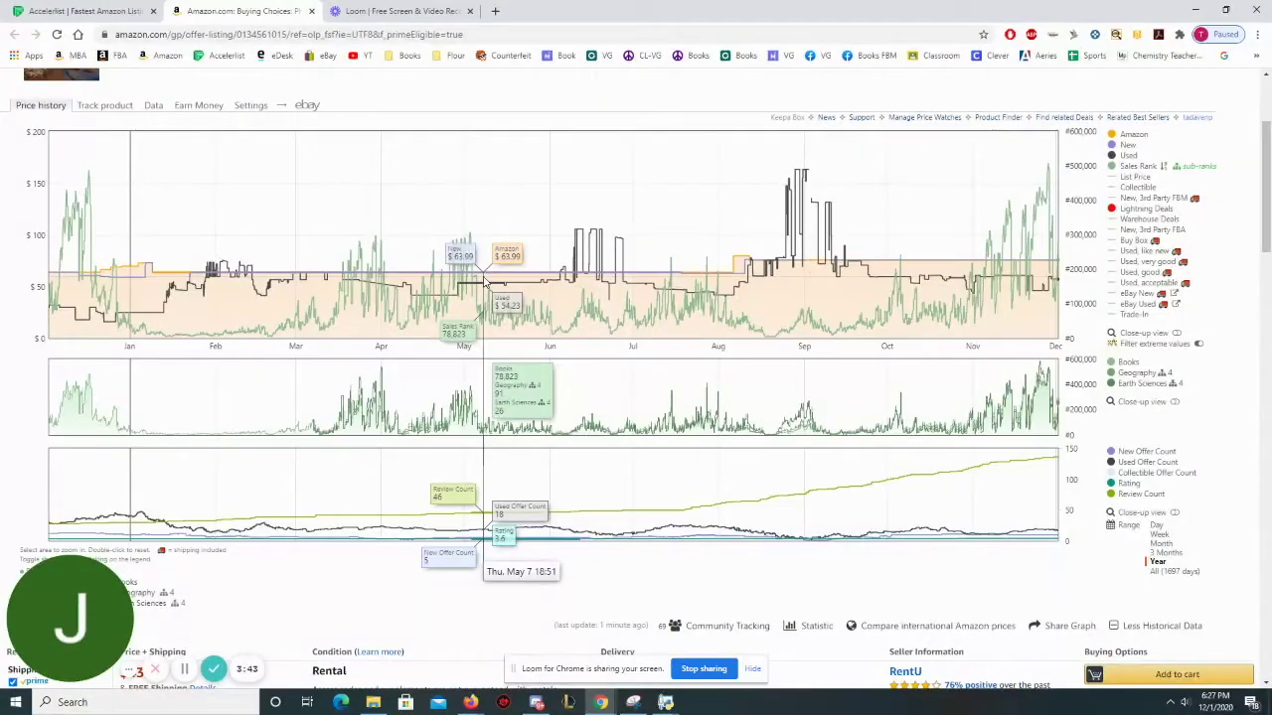
{"action": "scroll", "coordinate": [597, 269], "scroll_direction": "down", "scroll_amount": 1}
{"action": "scroll", "coordinate": [676, 256], "scroll_direction": "up", "scroll_amount": 1}
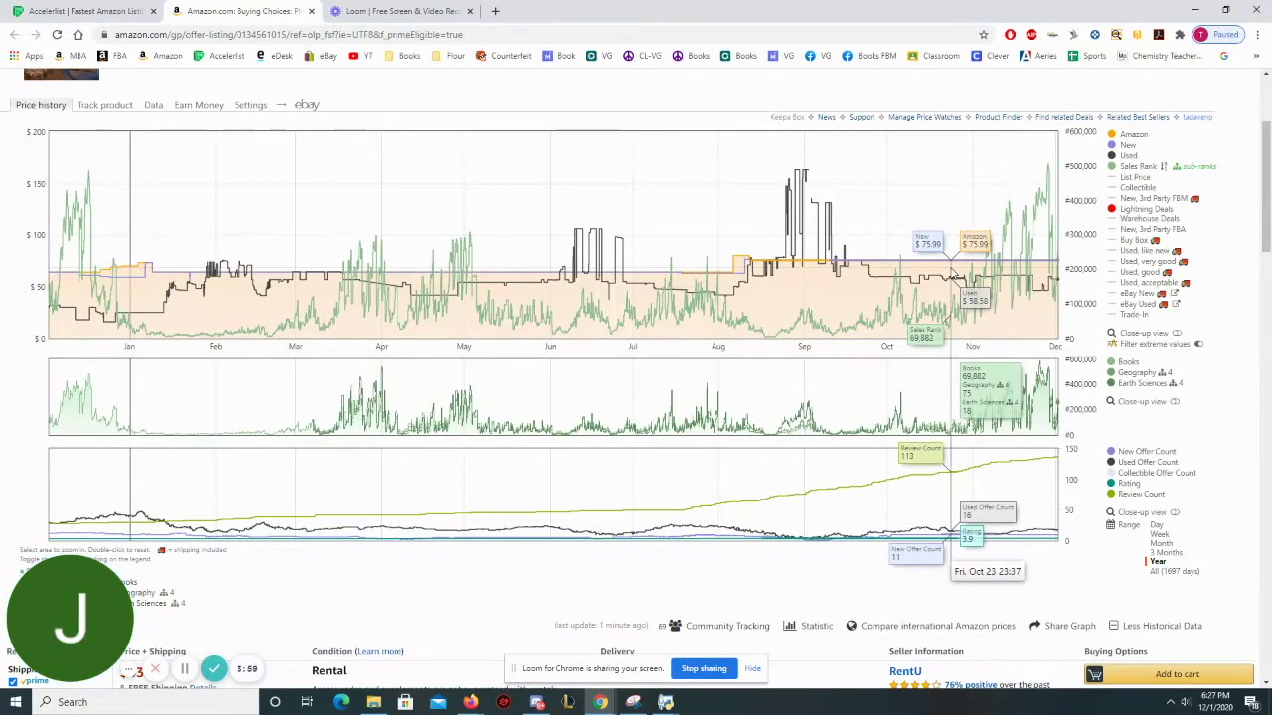
Compare the lowest Used - Acceptable offer price with Amazon's own price for a new copy.
{"action": "scroll", "coordinate": [875, 320], "scroll_direction": "down", "scroll_amount": 3}
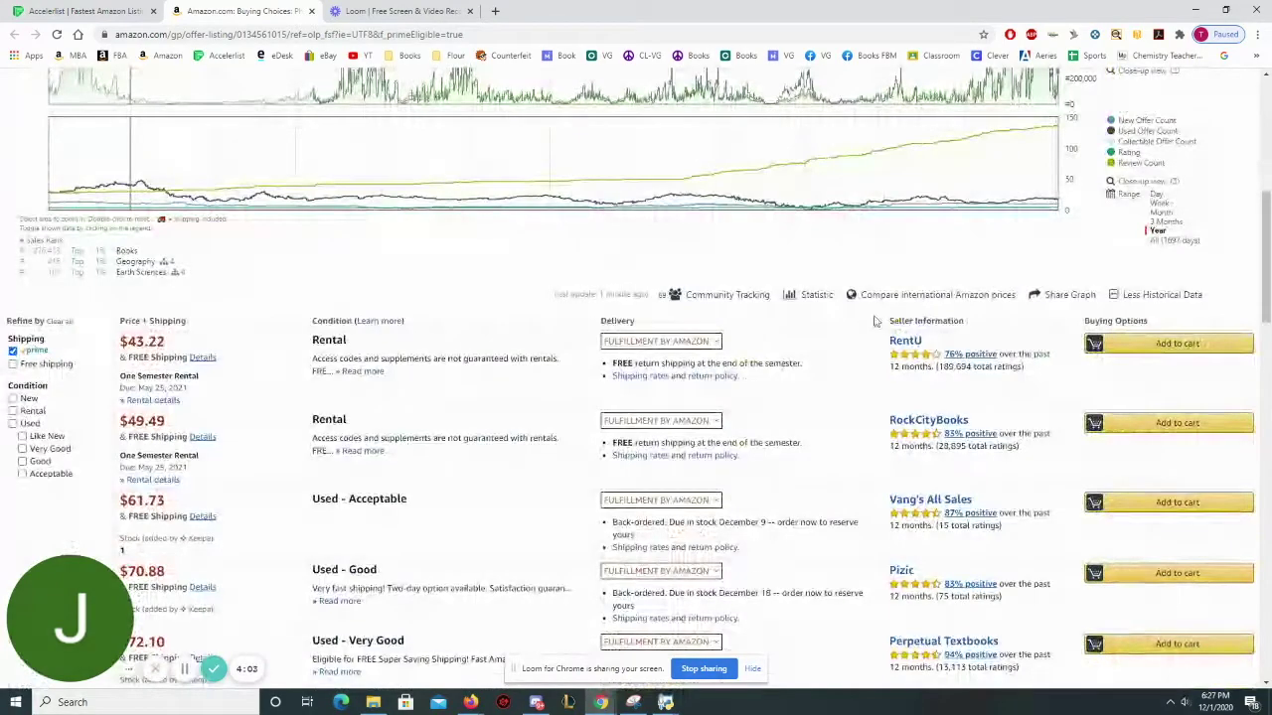
{"action": "scroll", "coordinate": [194, 522], "scroll_direction": "down", "scroll_amount": 3}
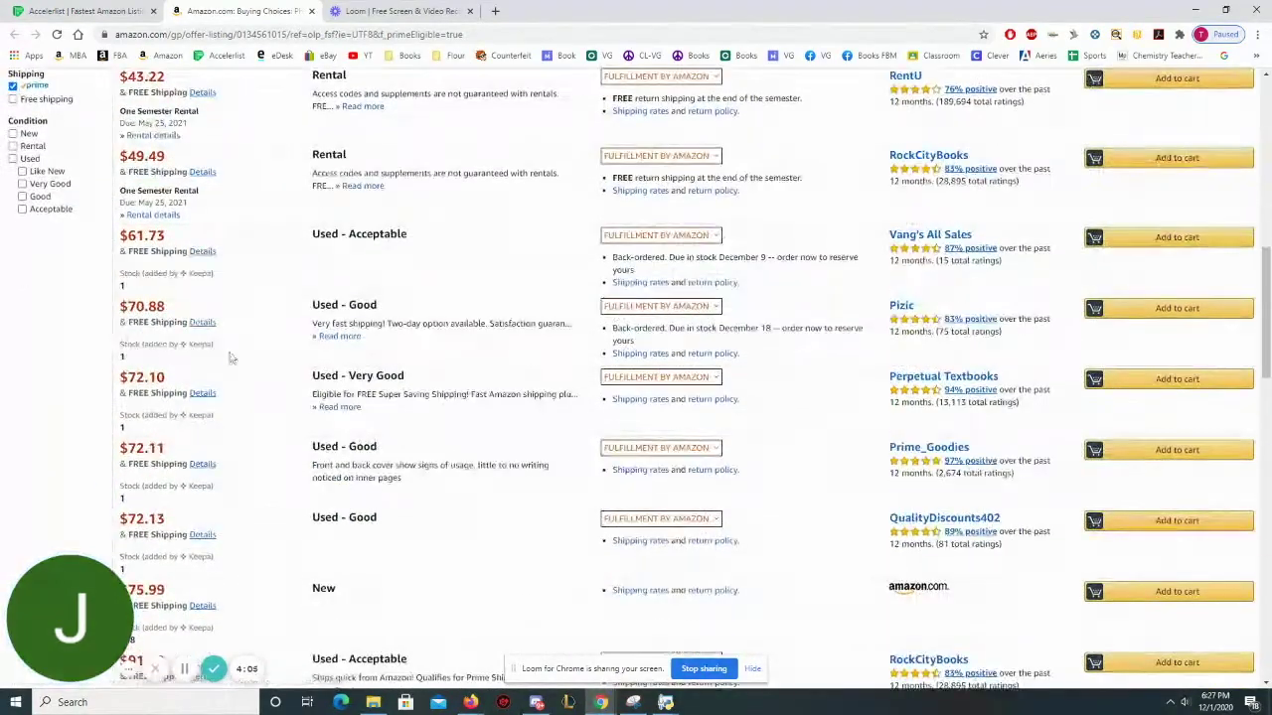
{"action": "scroll", "coordinate": [253, 307], "scroll_direction": "down", "scroll_amount": 1}
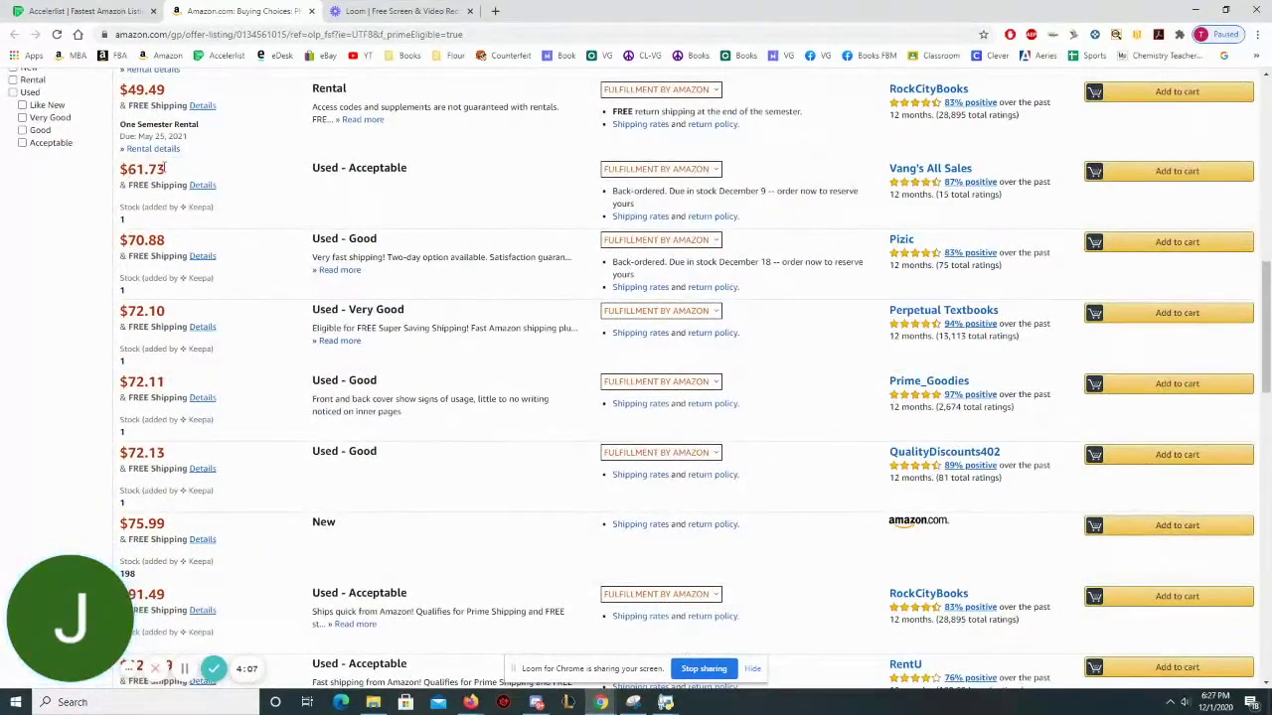
{"action": "left_click_drag", "start_coordinate": [164, 169], "coordinate": [126, 171]}
{"action": "left_click_drag", "start_coordinate": [146, 524], "coordinate": [164, 523]}
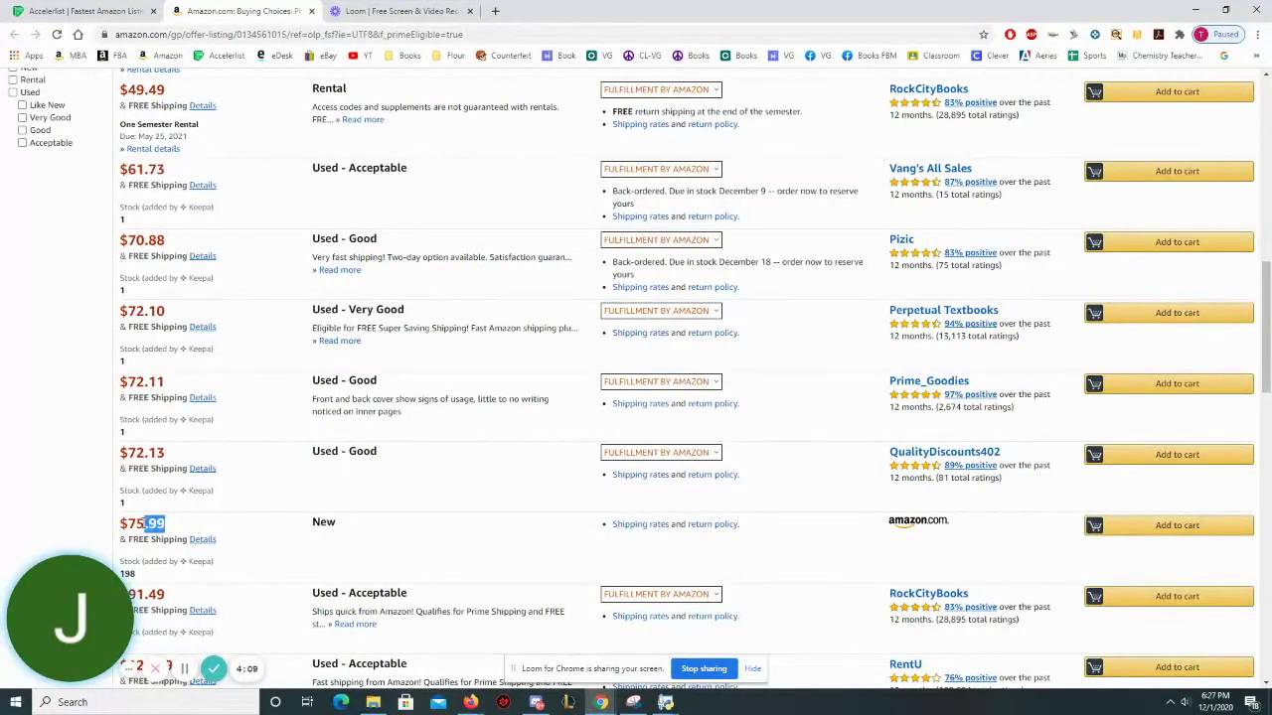
{"action": "left_click_drag", "start_coordinate": [175, 171], "coordinate": [127, 171]}
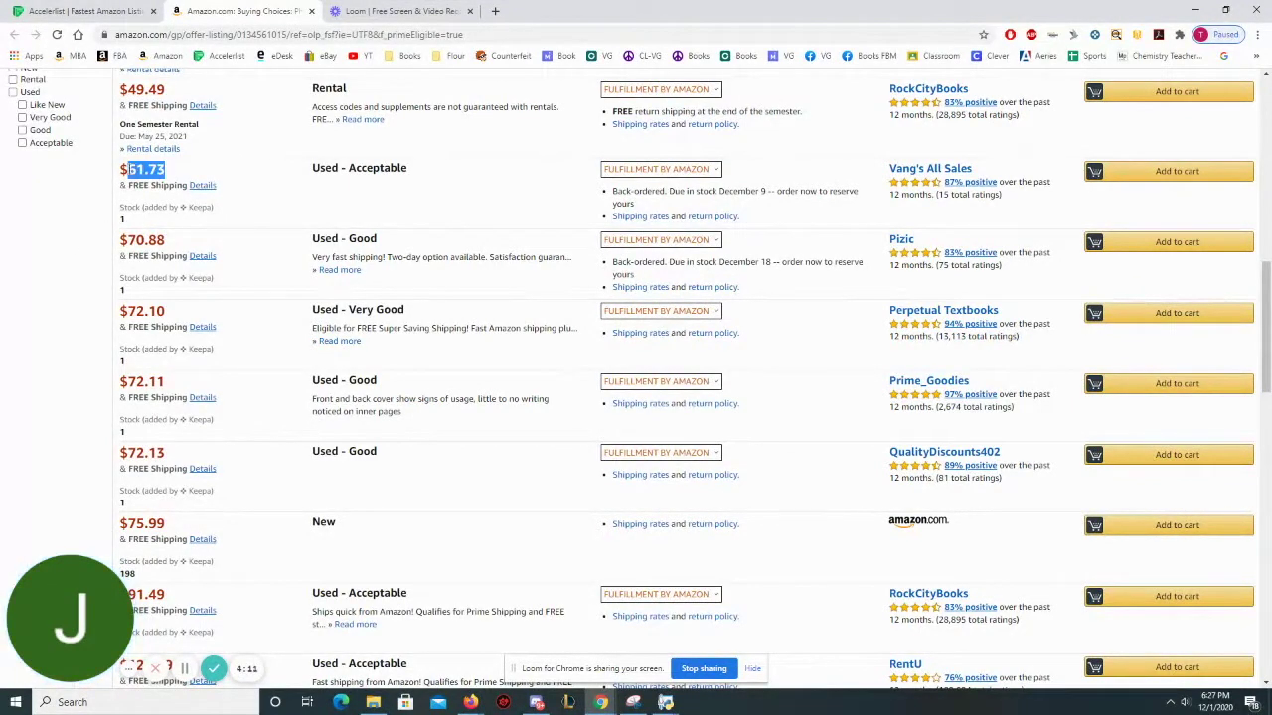
{"action": "left_click", "coordinate": [204, 178]}
Check the lowest Used - Good offer price against the competing offers around it.
{"action": "scroll", "coordinate": [408, 211], "scroll_direction": "up", "scroll_amount": 1}
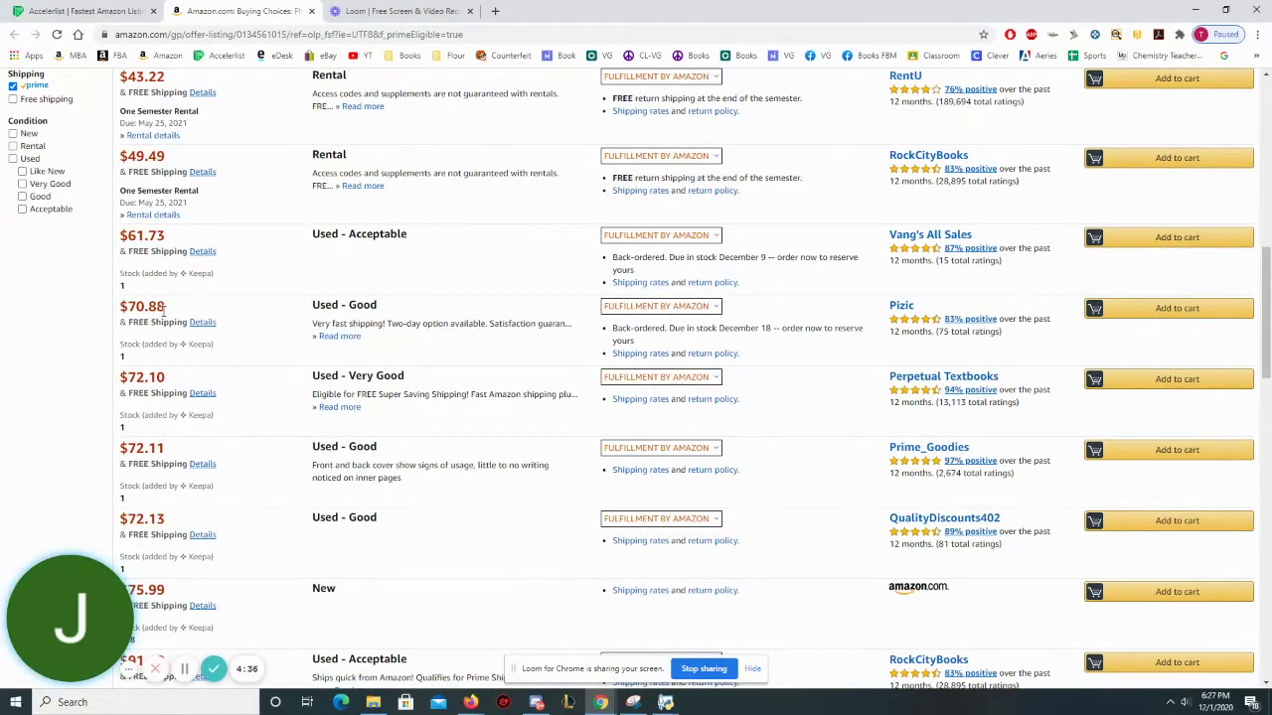
{"action": "left_click_drag", "start_coordinate": [164, 310], "coordinate": [130, 307]}
{"action": "left_click", "coordinate": [214, 311]}
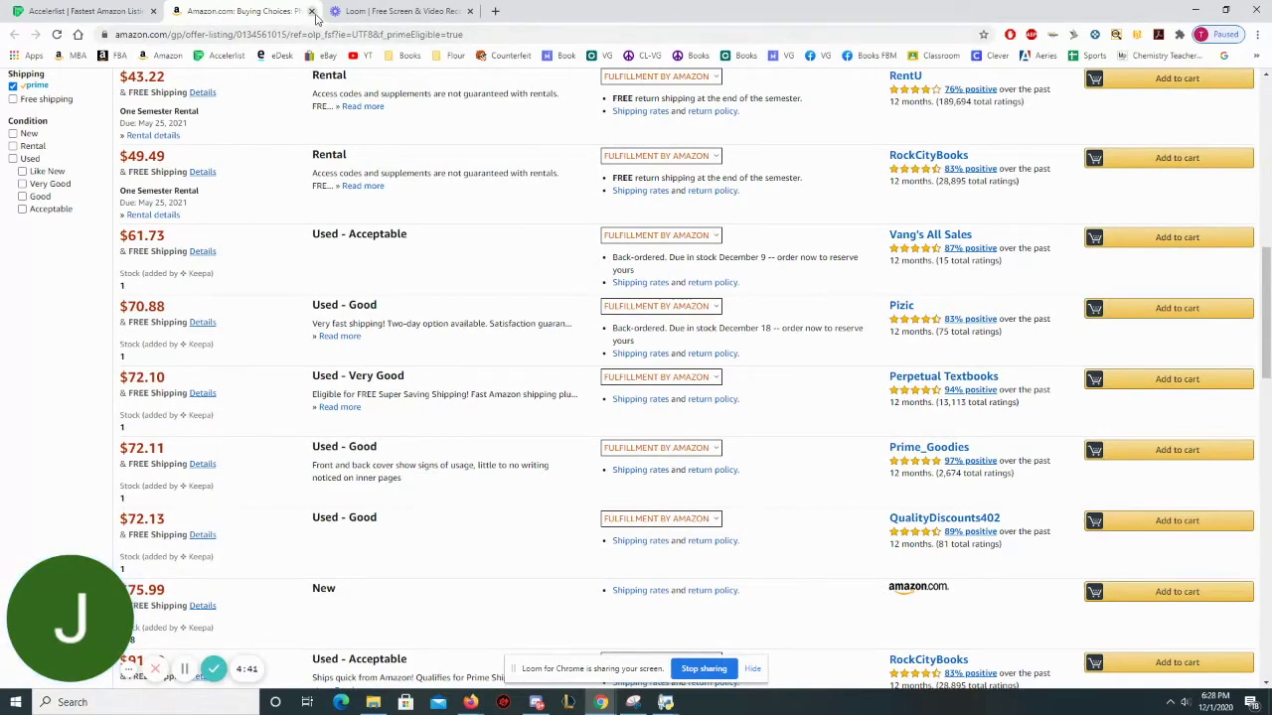
{"action": "scroll", "coordinate": [304, 85], "scroll_direction": "down", "scroll_amount": 1}
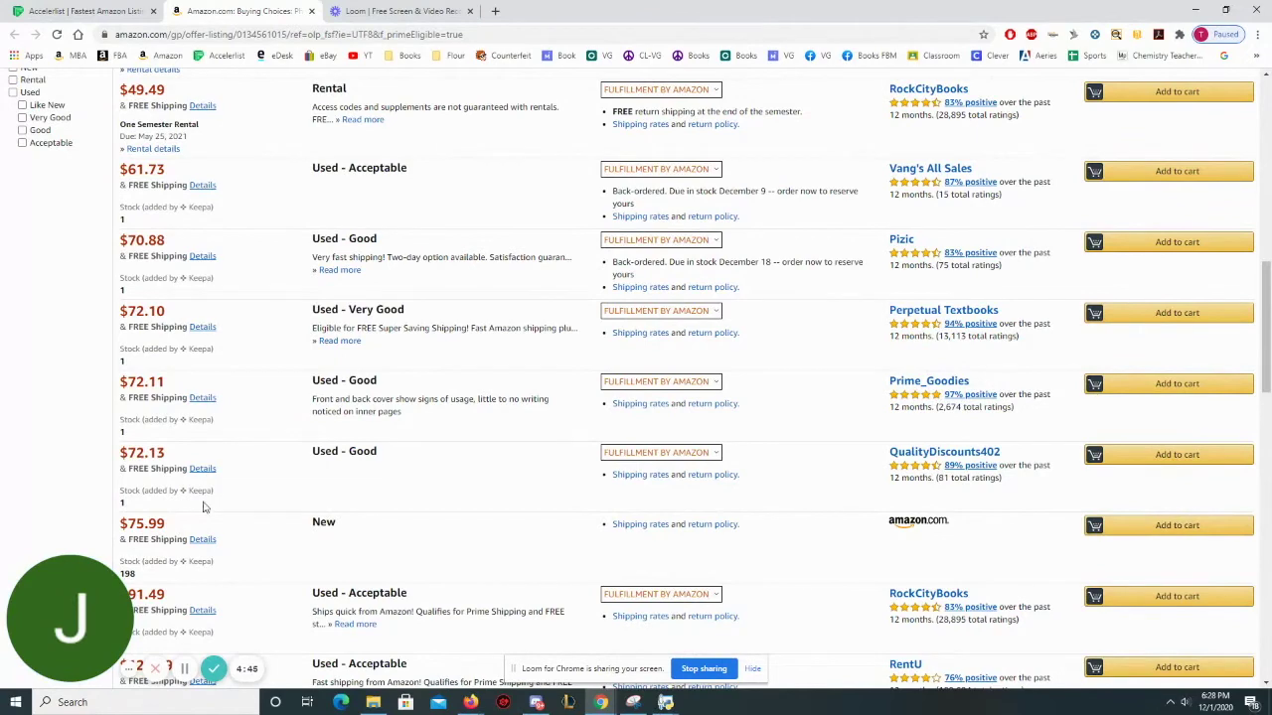
{"action": "scroll", "coordinate": [199, 507], "scroll_direction": "up", "scroll_amount": 1}
Back in AccelerList, set the book's listing price to 69.99 and its buy cost to 25.17.
{"action": "left_click", "coordinate": [119, 11]}
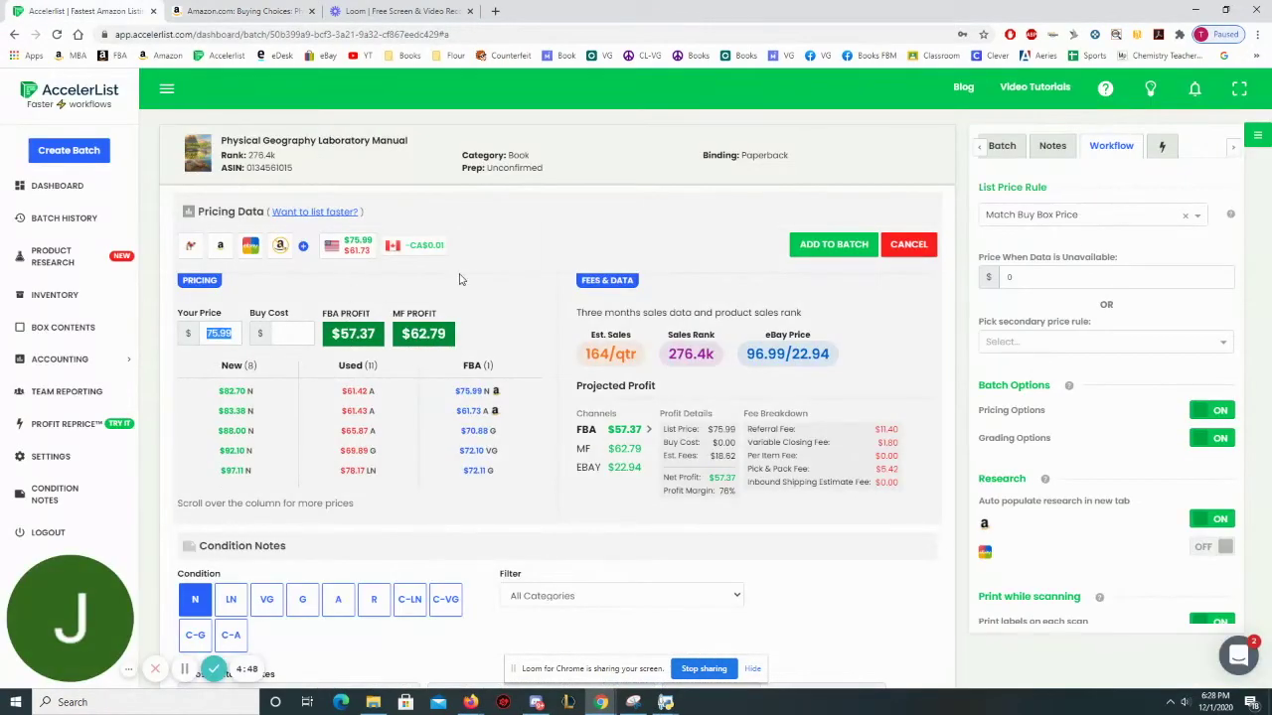
{"action": "type", "text": "69.99"}
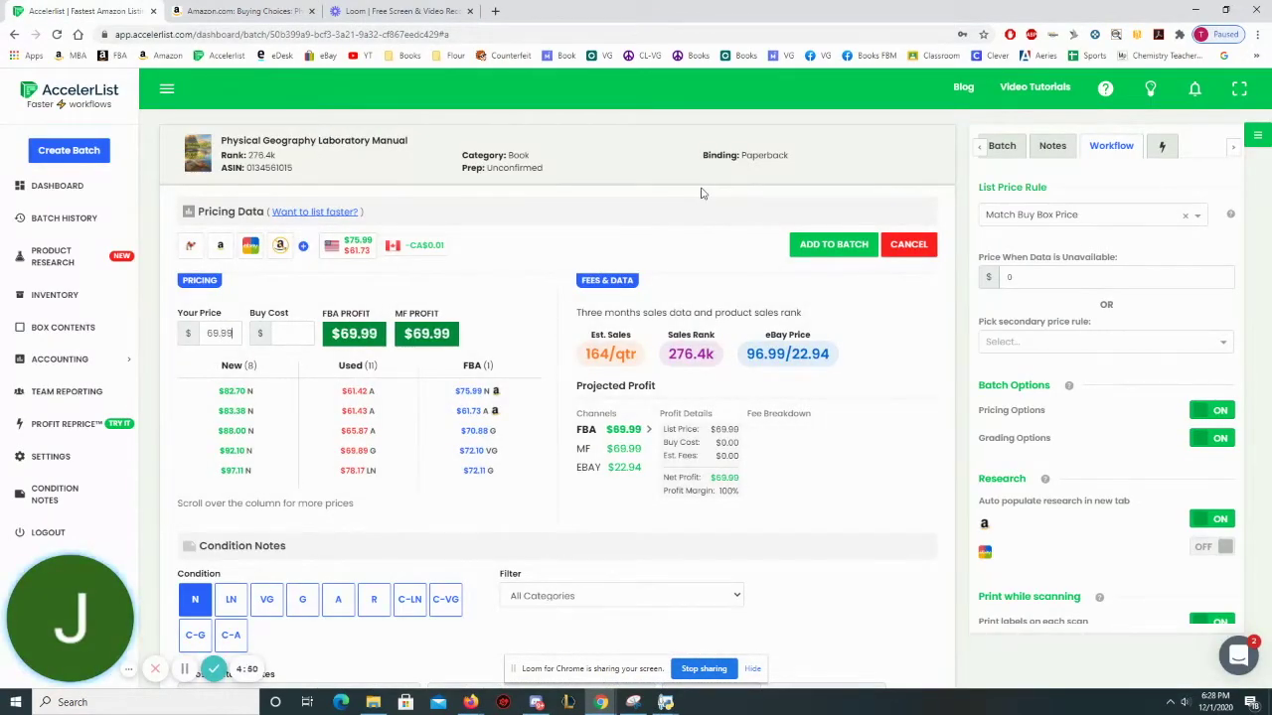
{"action": "scroll", "coordinate": [571, 289], "scroll_direction": "down", "scroll_amount": 2}
{"action": "scroll", "coordinate": [571, 289], "scroll_direction": "down", "scroll_amount": 1}
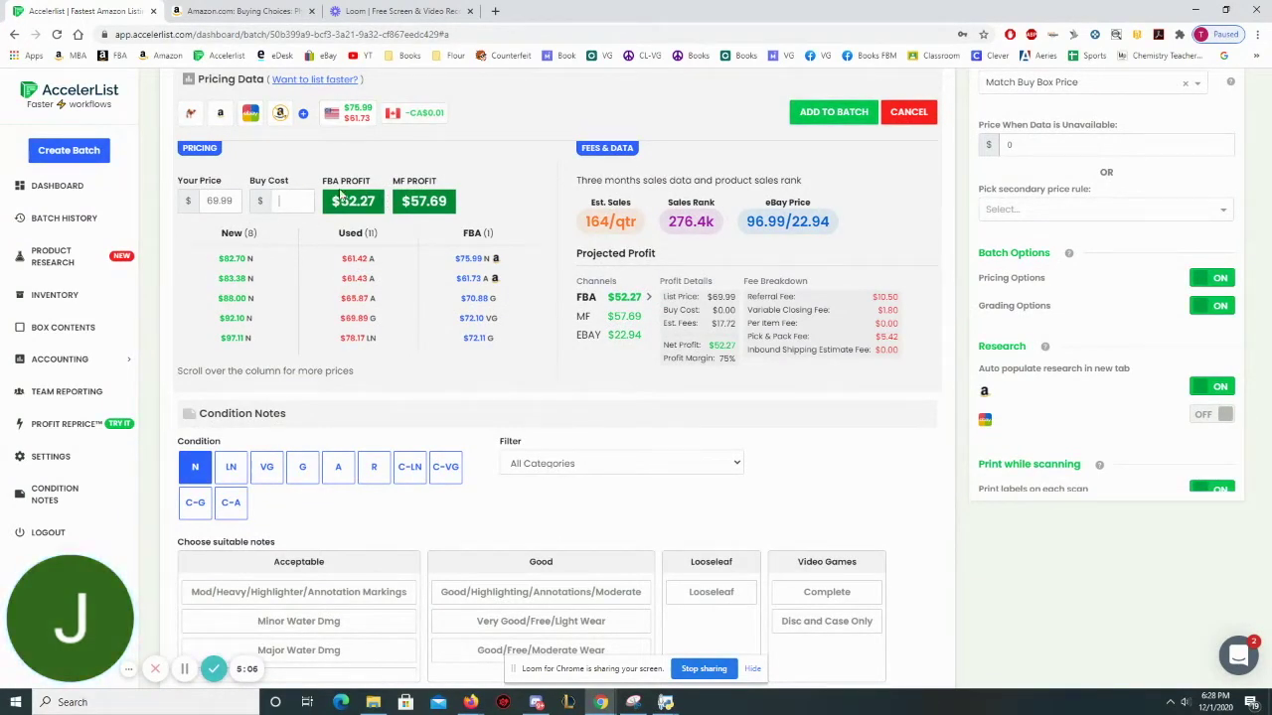
{"action": "left_click", "coordinate": [183, 669]}
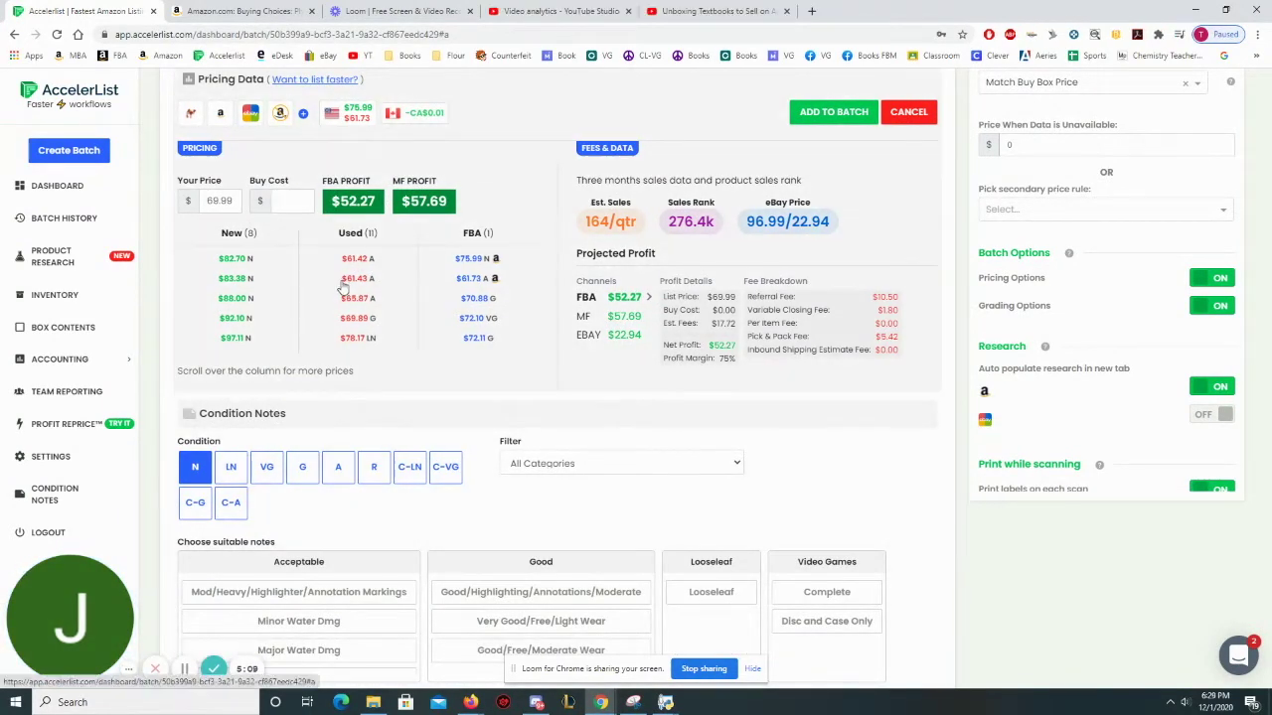
{"action": "type", "text": "25.17"}
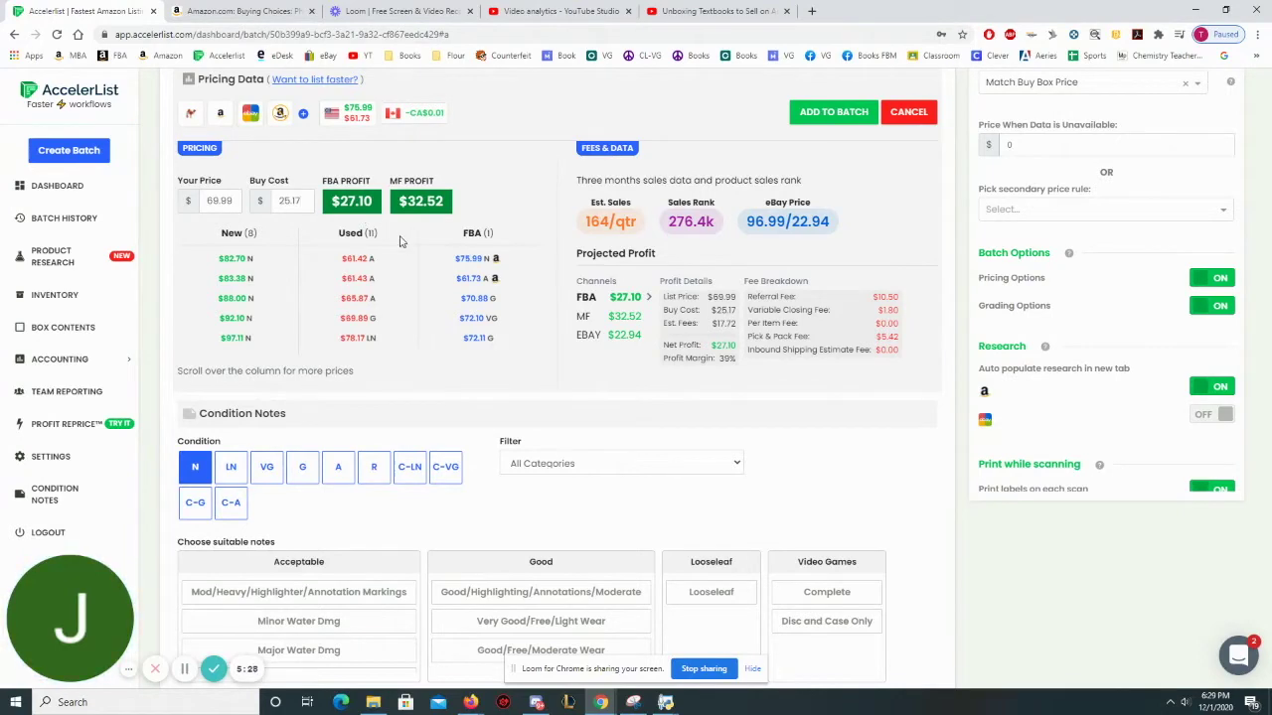
Set the book's condition to G (Good) instead of N.
{"action": "scroll", "coordinate": [418, 254], "scroll_direction": "down", "scroll_amount": 3}
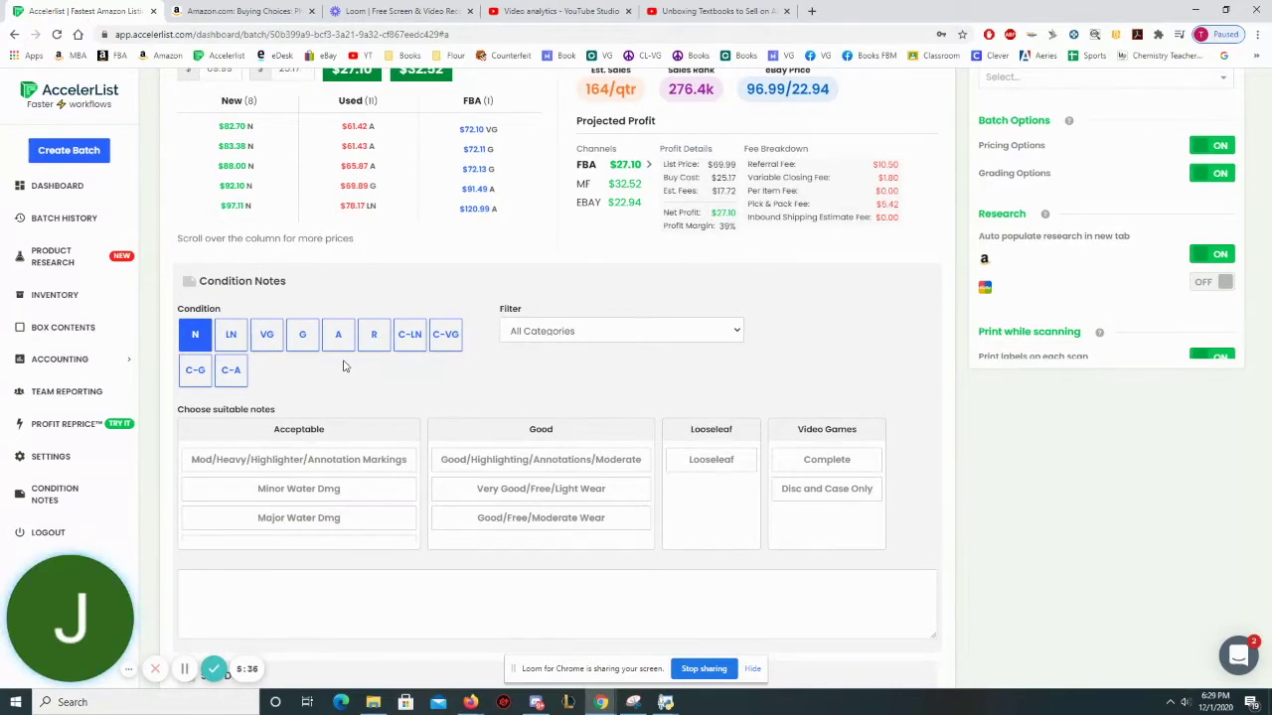
{"action": "left_click", "coordinate": [308, 345]}
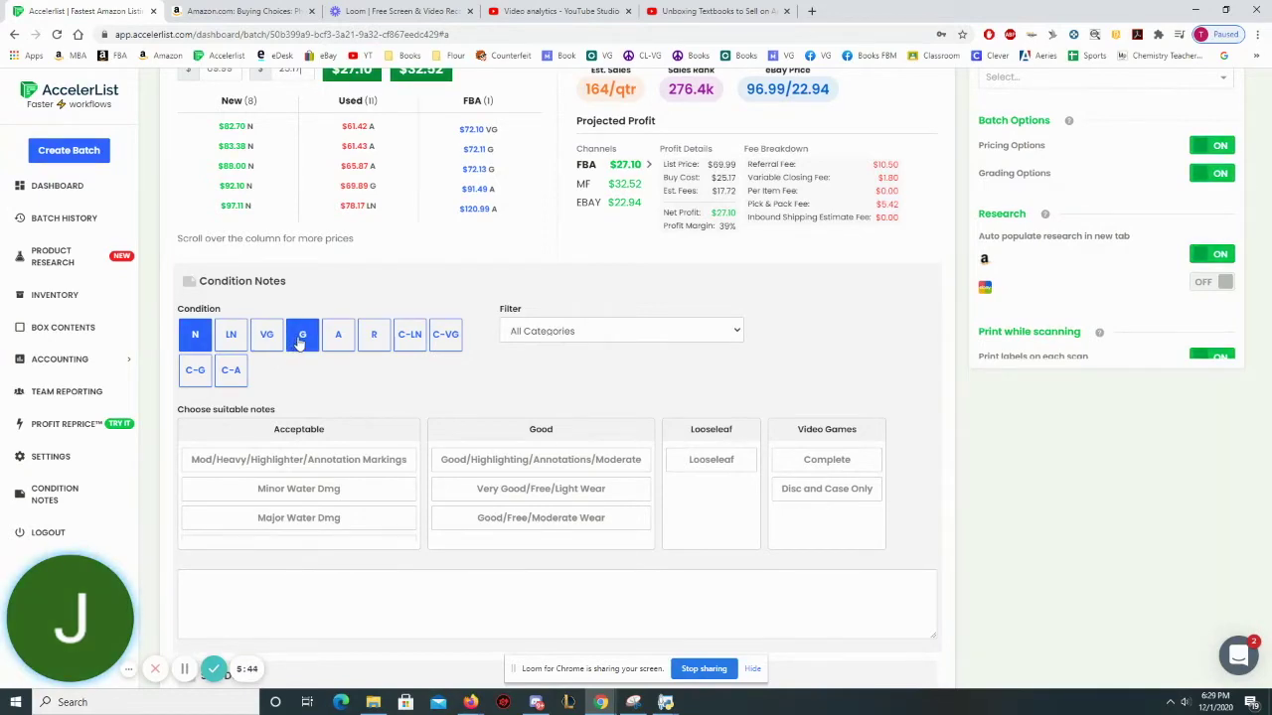
{"action": "left_click", "coordinate": [194, 340]}
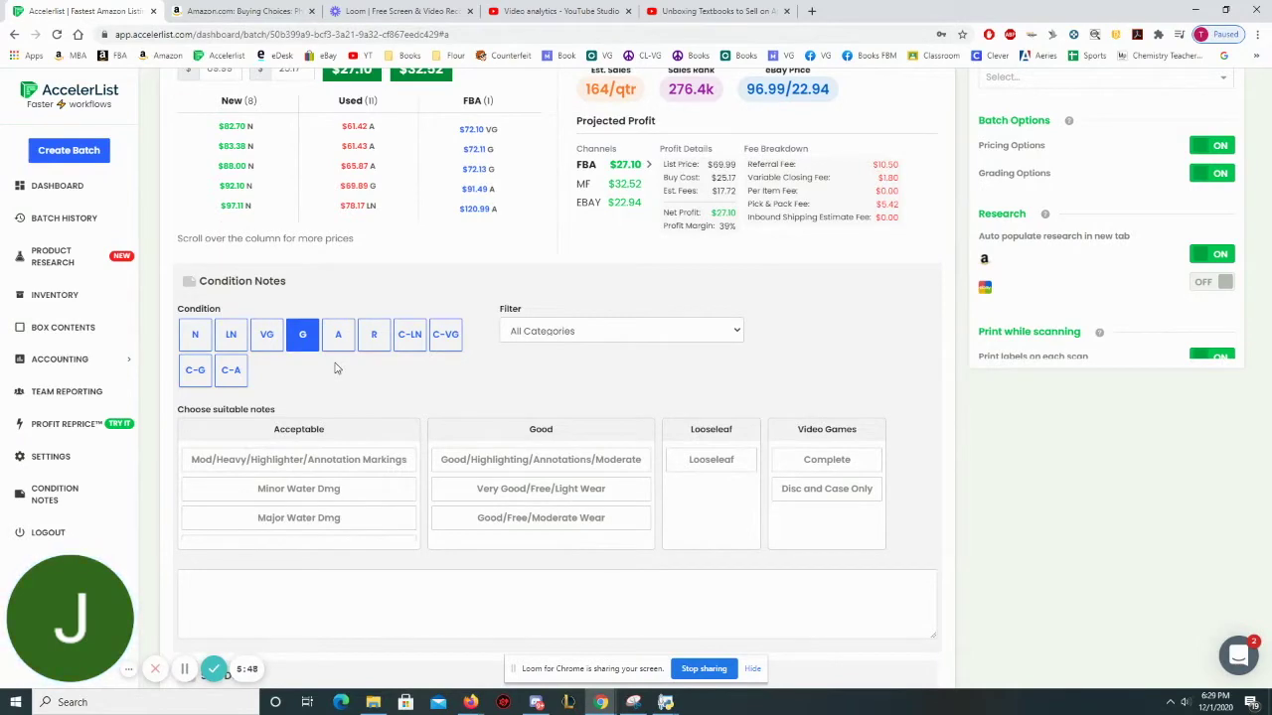
Apply the "Good/Free/Moderate Wear" condition note to the listing.
{"action": "scroll", "coordinate": [430, 364], "scroll_direction": "down", "scroll_amount": 1}
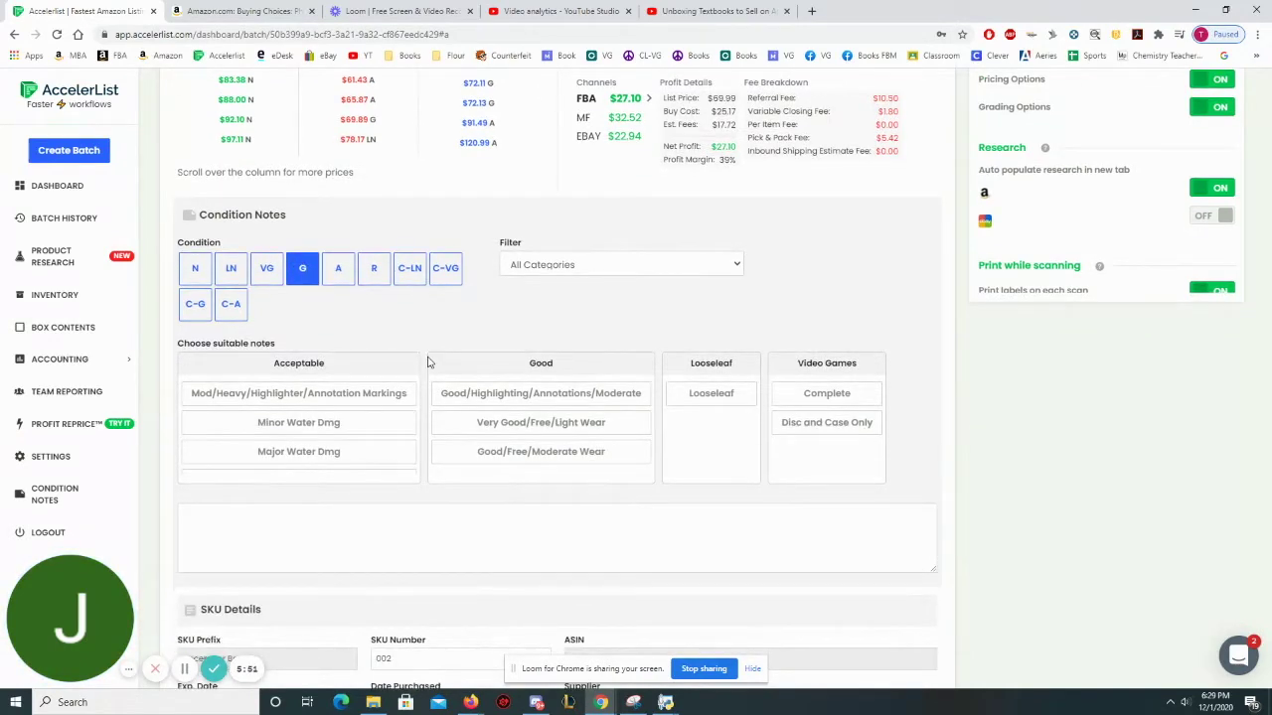
{"action": "scroll", "coordinate": [430, 364], "scroll_direction": "down", "scroll_amount": 1}
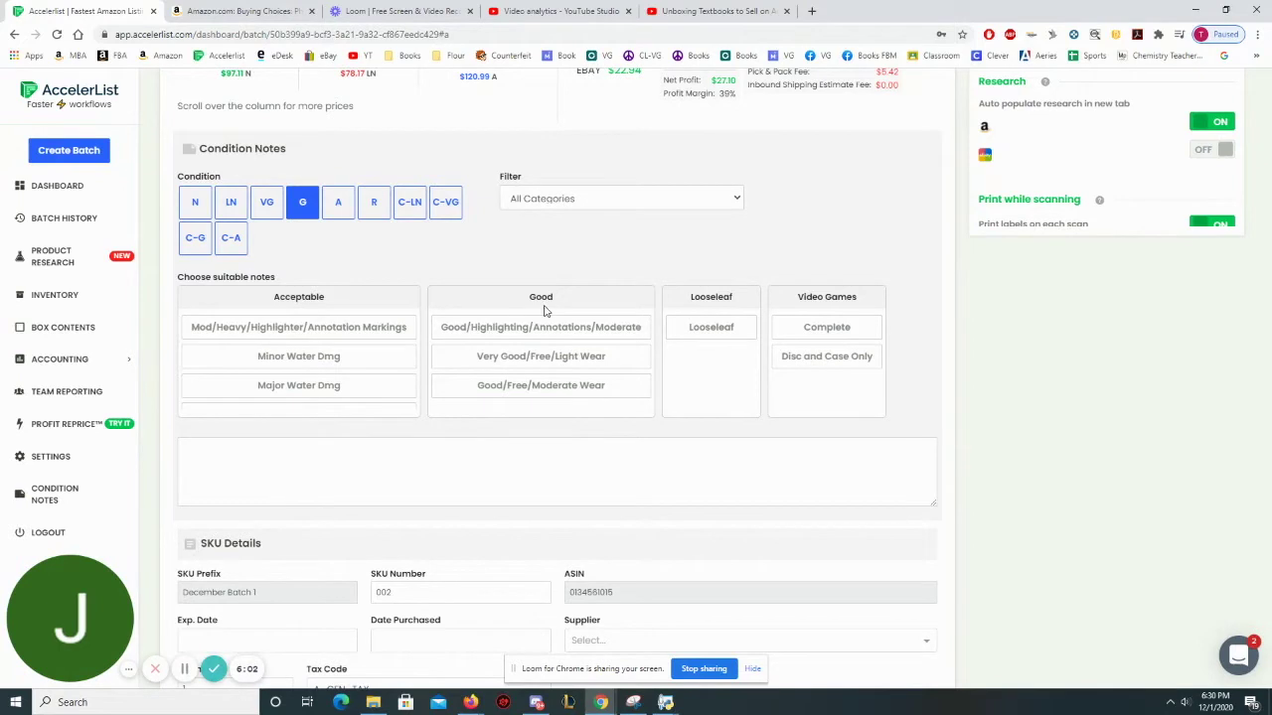
{"action": "left_click", "coordinate": [562, 390]}
{"action": "scroll", "coordinate": [454, 491], "scroll_direction": "down", "scroll_amount": 1}
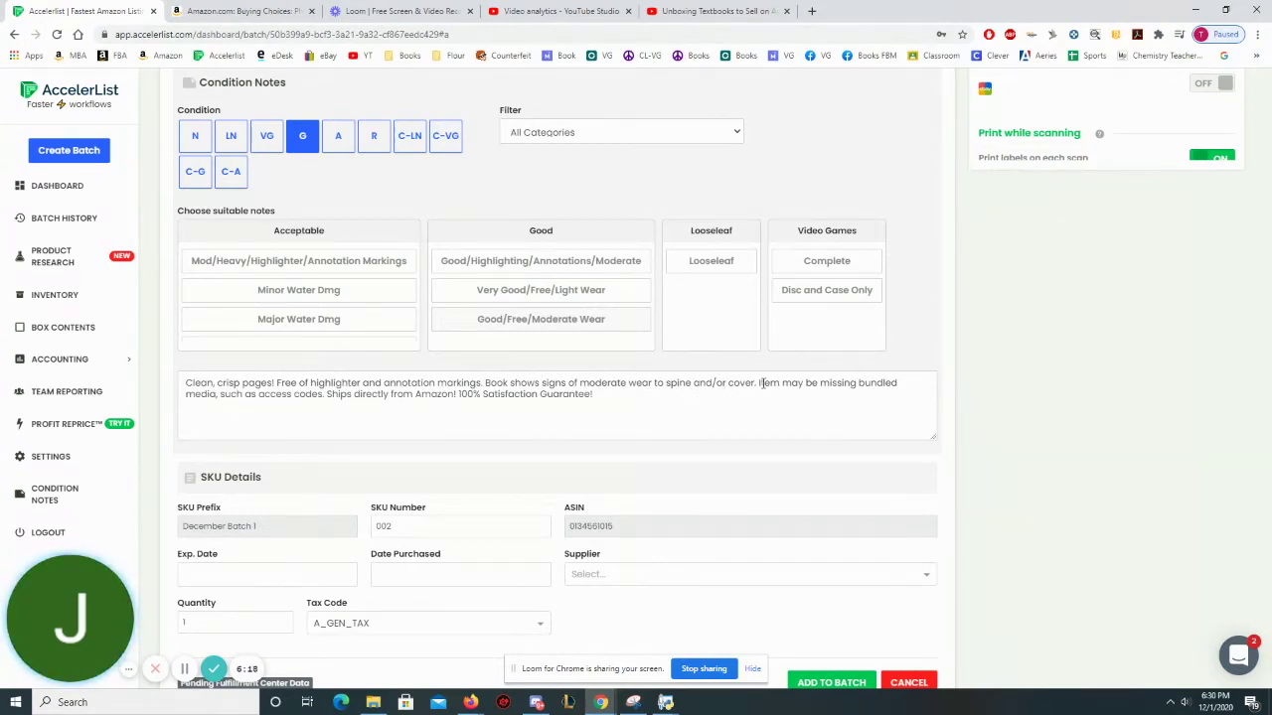
Review the note's wording on missing bundled media and shipping from Amazon, and add the book to the batch.
{"action": "left_click_drag", "start_coordinate": [759, 382], "coordinate": [324, 404]}
{"action": "left_click", "coordinate": [651, 375]}
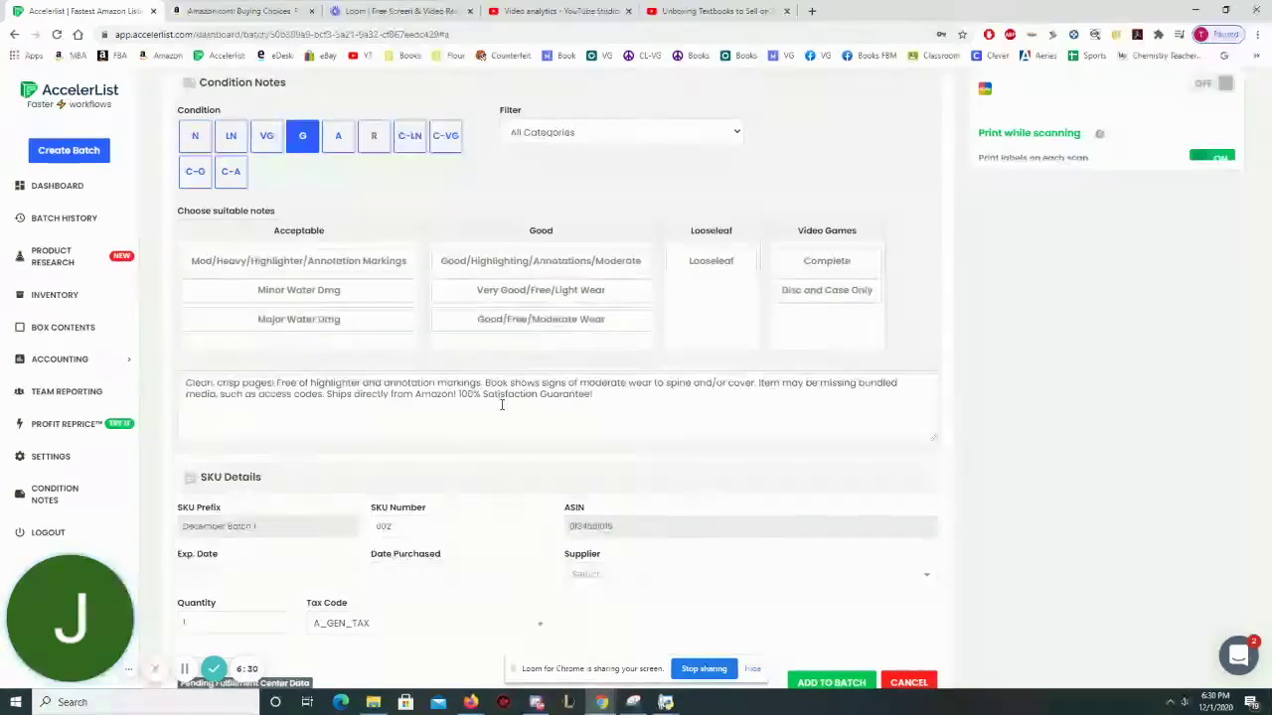
{"action": "scroll", "coordinate": [481, 402], "scroll_direction": "down", "scroll_amount": 1}
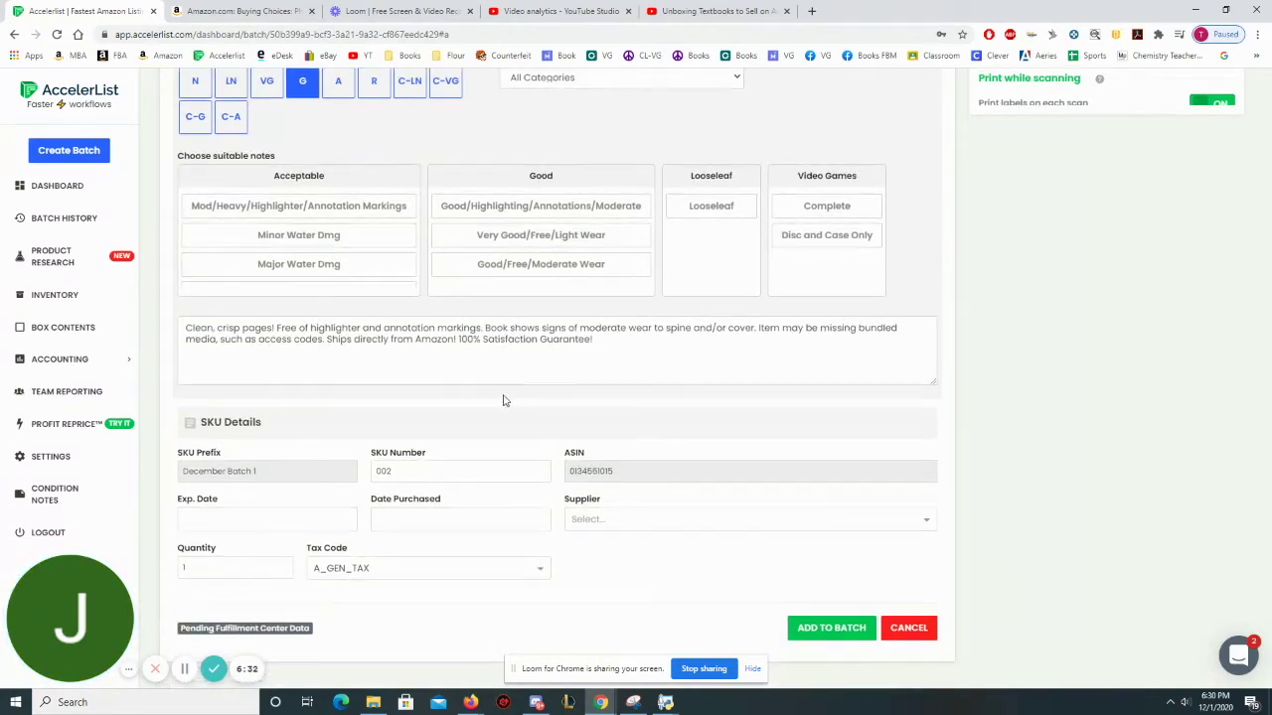
{"action": "left_click_drag", "start_coordinate": [325, 339], "coordinate": [565, 339]}
{"action": "left_click", "coordinate": [645, 343]}
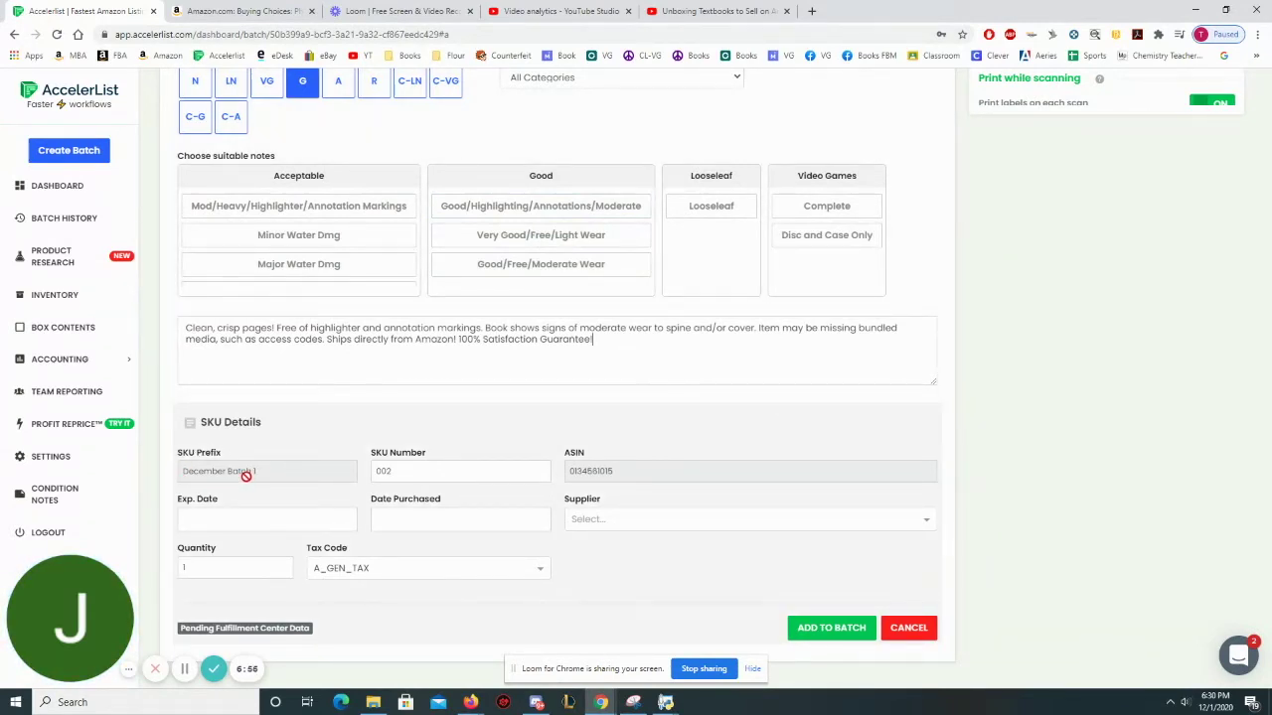
{"action": "left_click", "coordinate": [827, 629]}
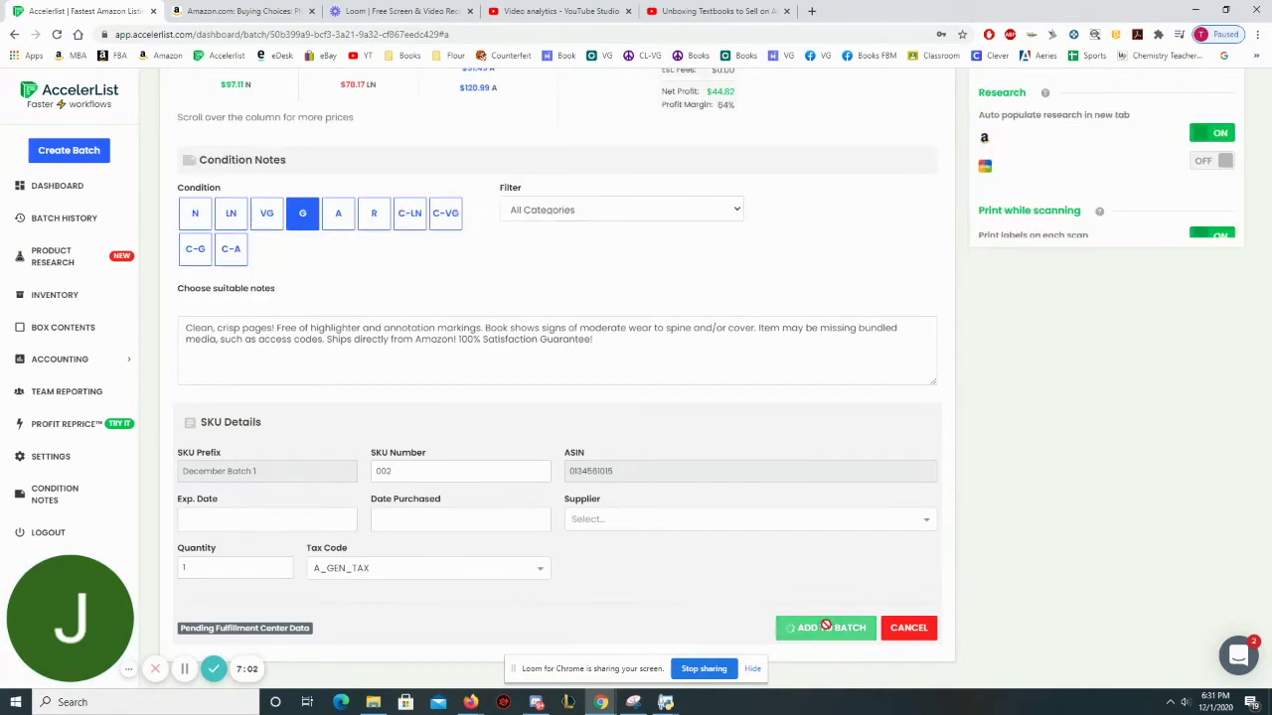